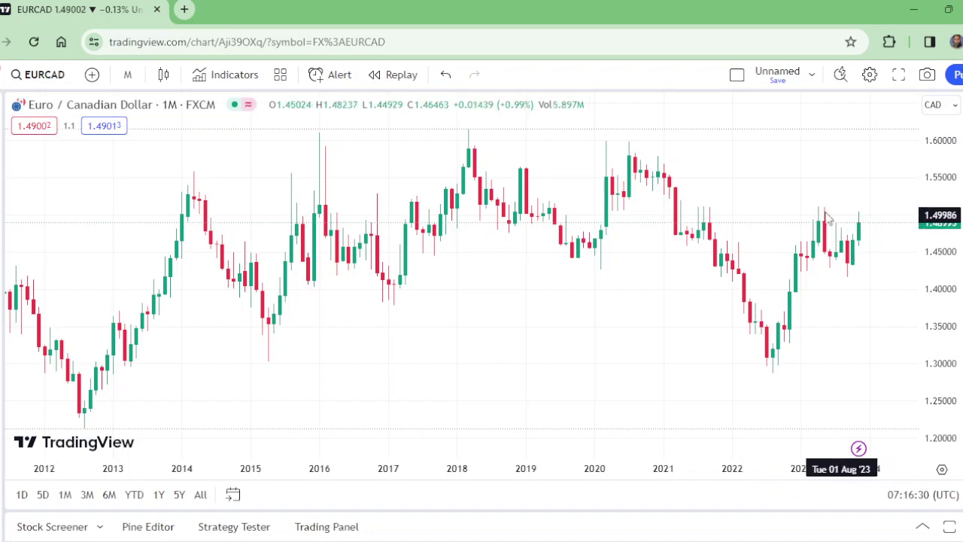
Switch the EURCAD chart to the 1-week interval and examine the recent candles
{"action": "left_click", "coordinate": [127, 74]}
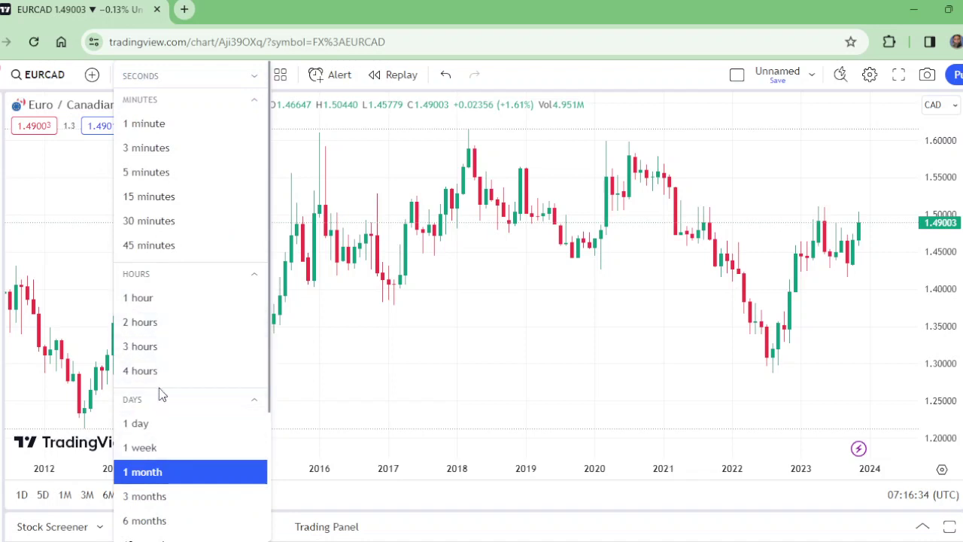
{"action": "left_click", "coordinate": [167, 447]}
{"action": "scroll", "coordinate": [204, 439], "scroll_direction": "up", "scroll_amount": 5}
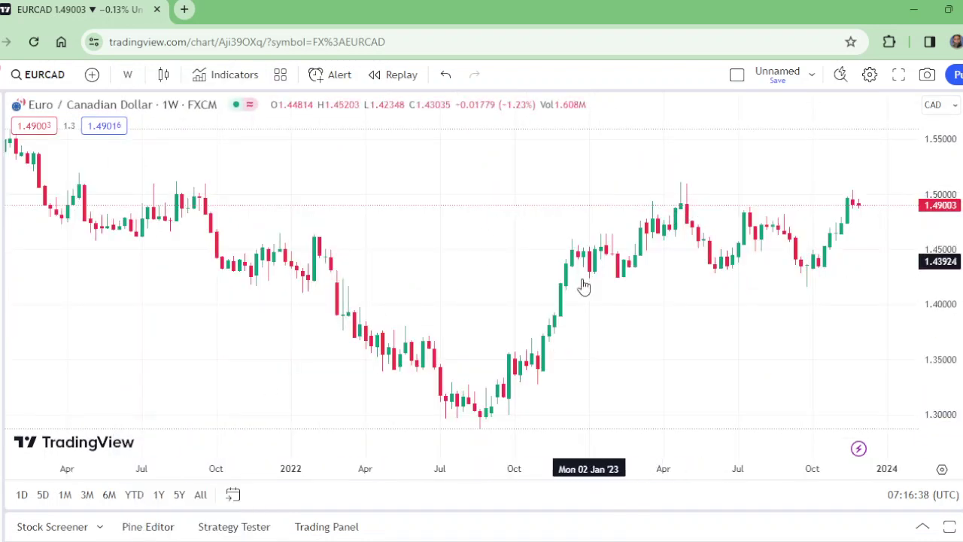
{"action": "left_click", "coordinate": [441, 426]}
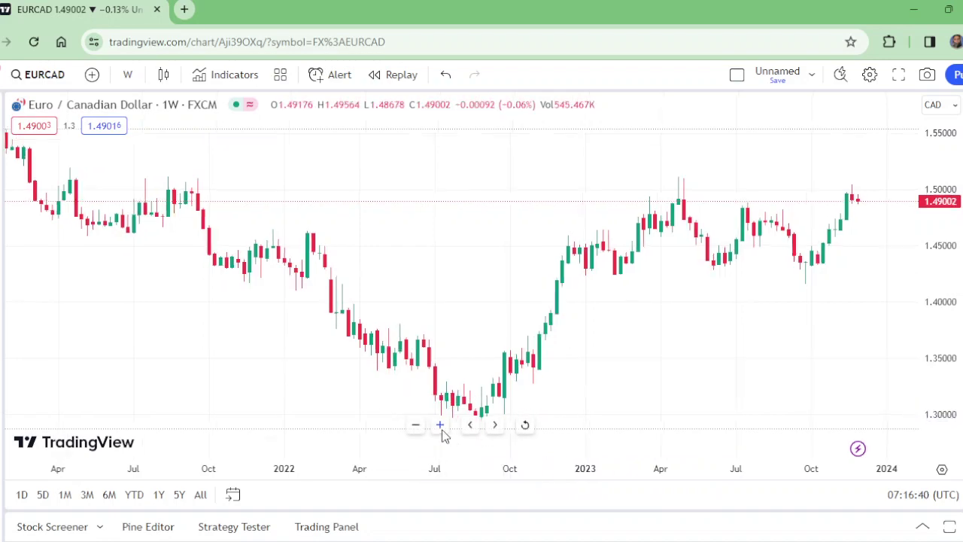
{"action": "left_click", "coordinate": [441, 426]}
{"action": "left_click", "coordinate": [440, 425]}
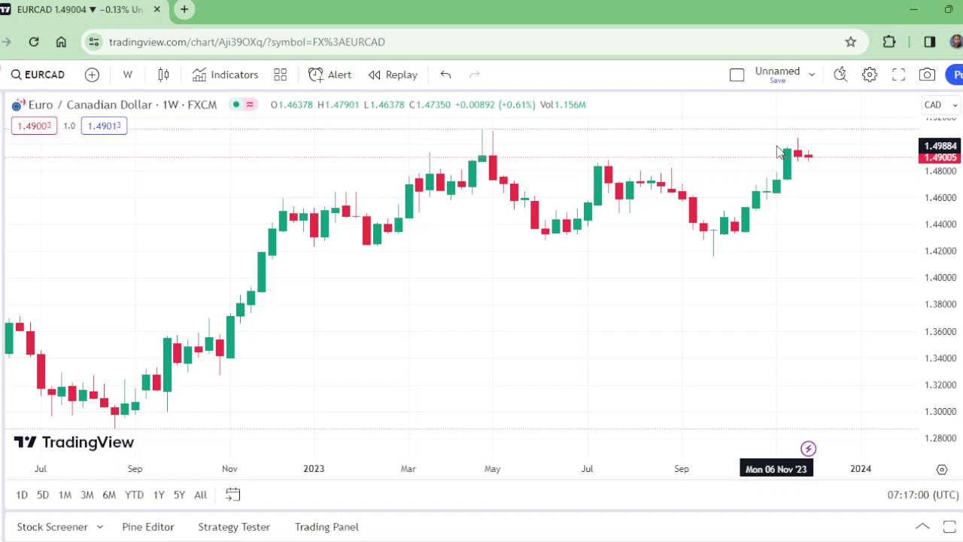
Review the EURCAD chart on the 1-day interval and switch it to the 4-hour interval
{"action": "left_click", "coordinate": [128, 75]}
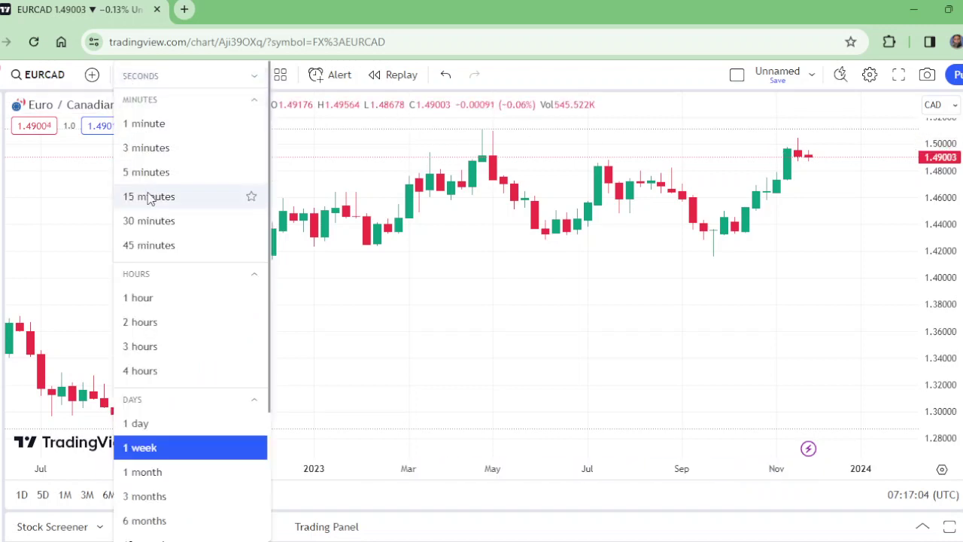
{"action": "left_click", "coordinate": [169, 423]}
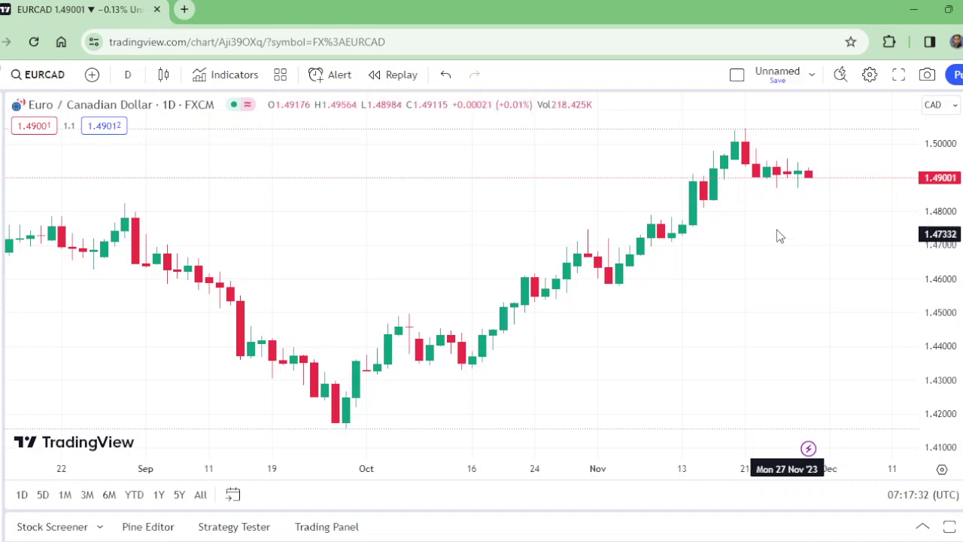
{"action": "left_click", "coordinate": [133, 81]}
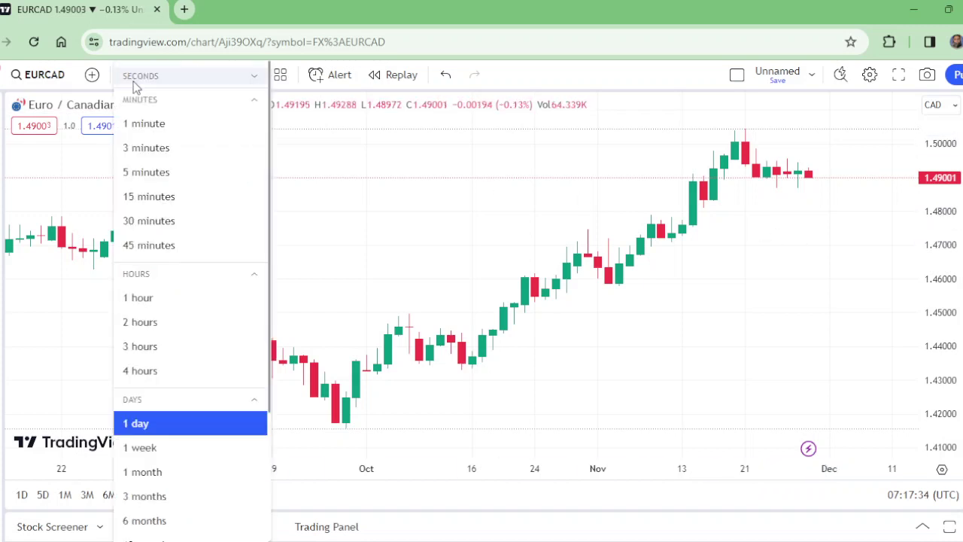
{"action": "left_click", "coordinate": [168, 373]}
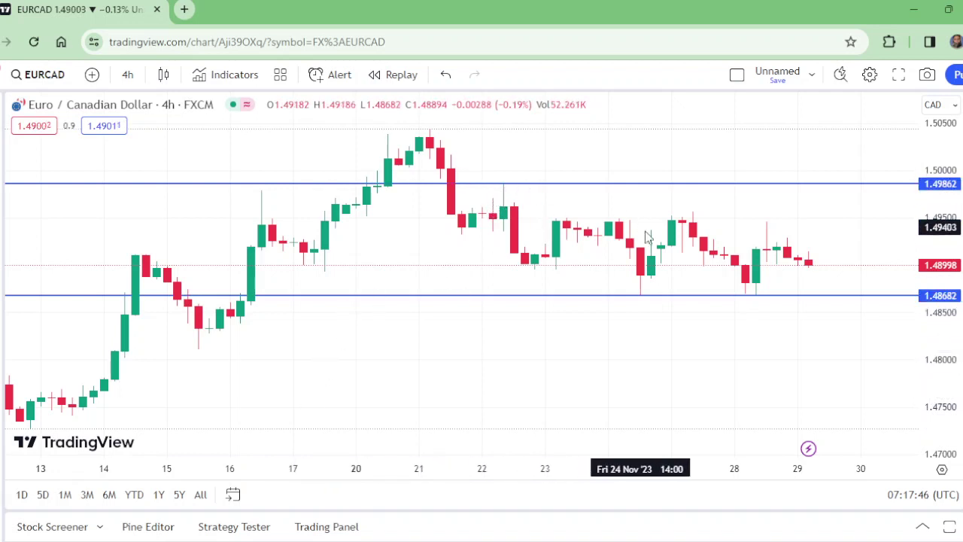
{"action": "left_click", "coordinate": [639, 298]}
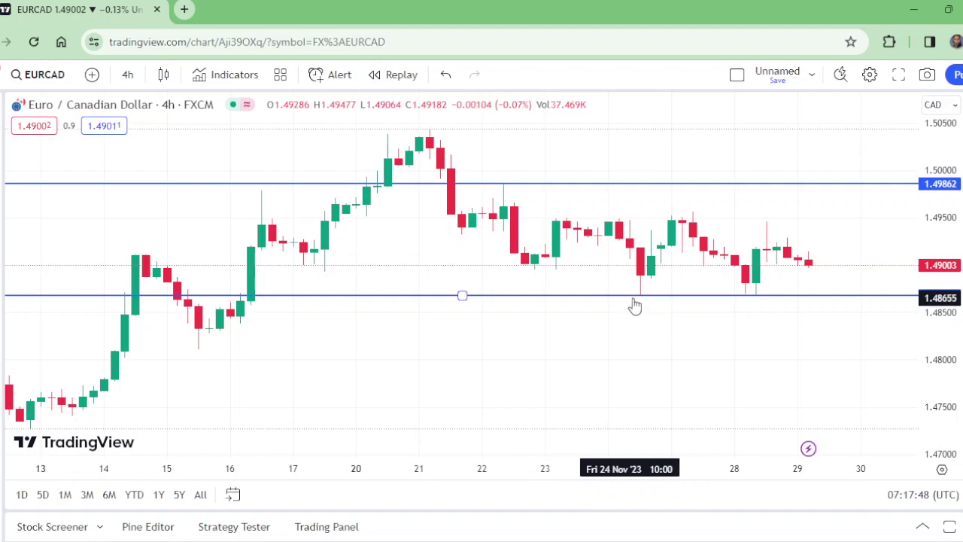
{"action": "left_click_drag", "start_coordinate": [634, 304], "coordinate": [636, 303]}
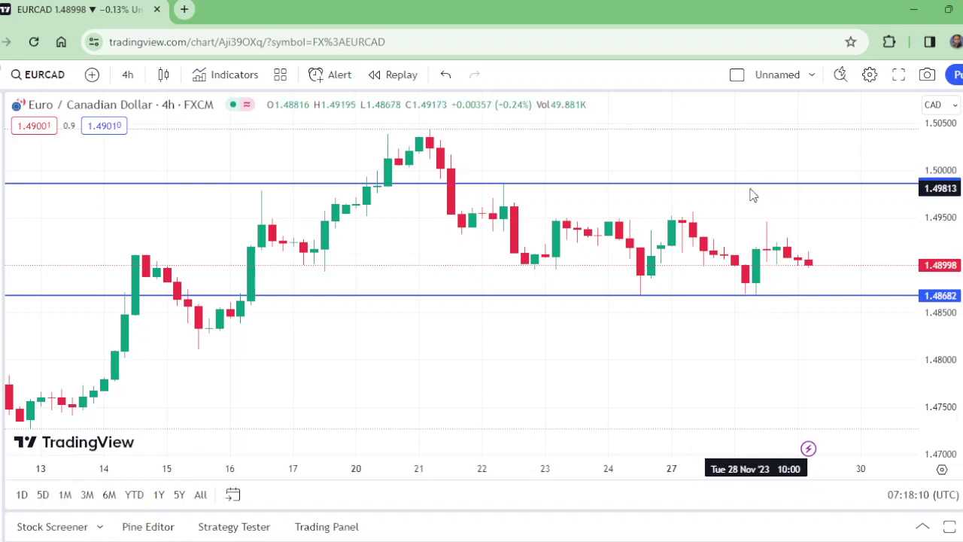
Check the two horizontal levels on the 1-day interval, returning to the 4-hour chart and dismissing the FXCM advertisement
{"action": "left_click", "coordinate": [128, 75]}
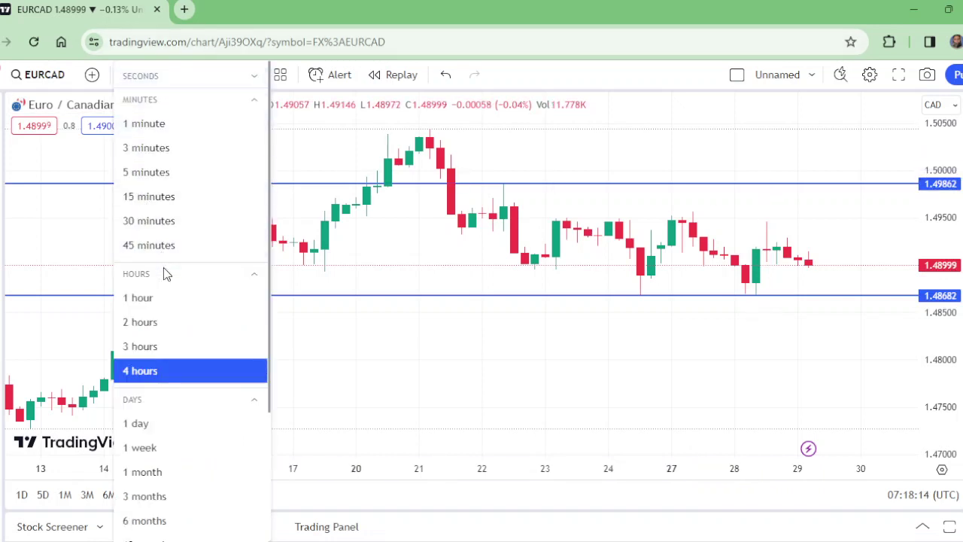
{"action": "left_click", "coordinate": [165, 426]}
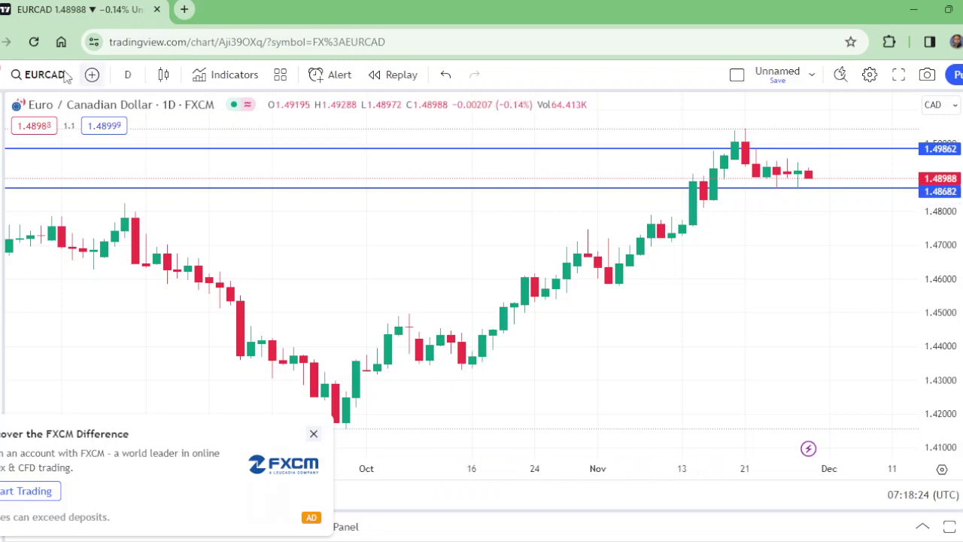
{"action": "left_click", "coordinate": [128, 74]}
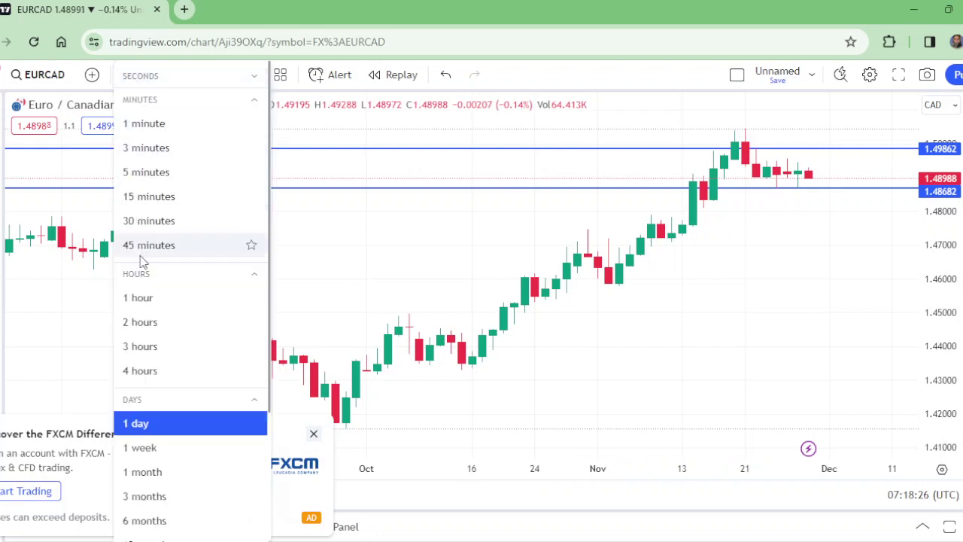
{"action": "left_click", "coordinate": [140, 370]}
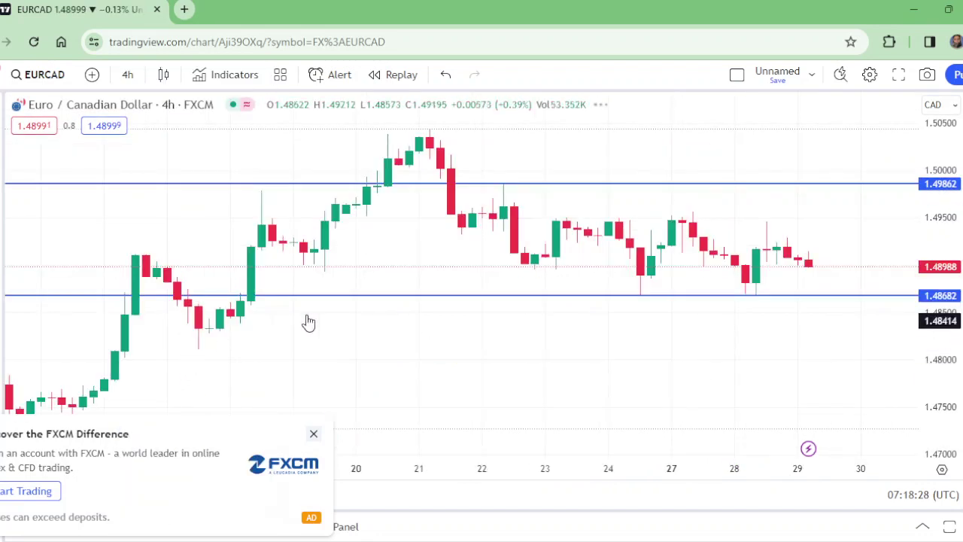
{"action": "left_click", "coordinate": [313, 433]}
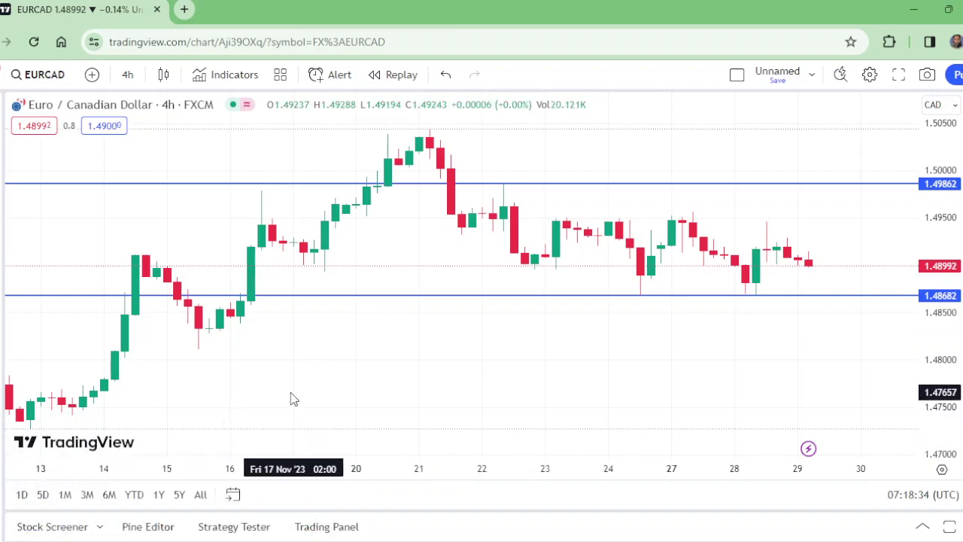
Draw two horizontal lines below the existing levels, at about 1.47832 and 1.46967
{"action": "mouse_move", "coordinate": [477, 381]}
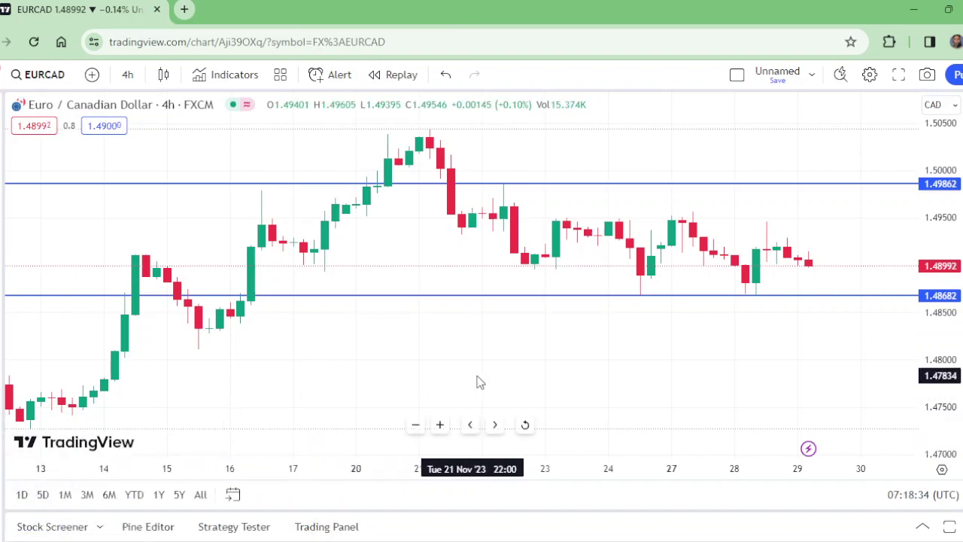
{"action": "left_click", "coordinate": [415, 426]}
{"action": "left_click", "coordinate": [417, 427]}
{"action": "left_click", "coordinate": [416, 425]}
{"action": "left_click", "coordinate": [415, 426]}
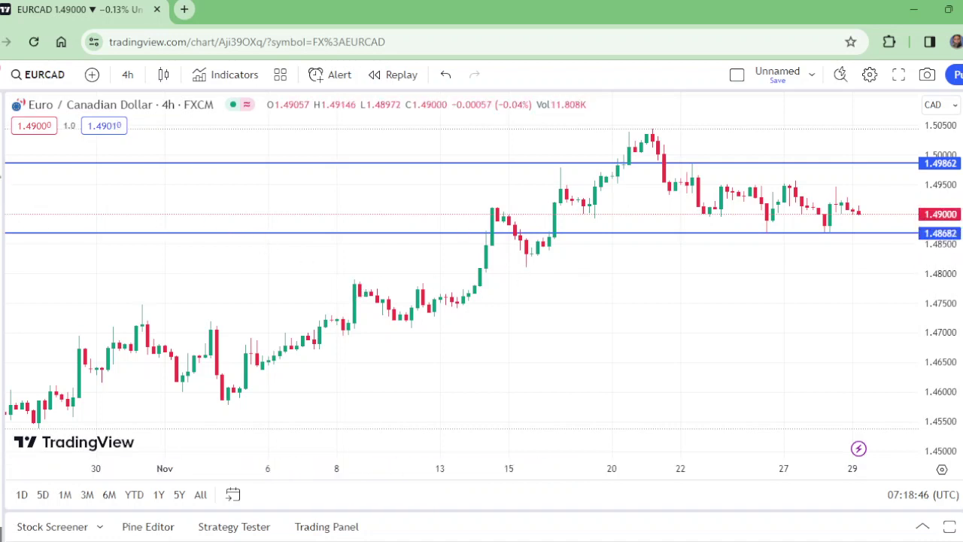
{"action": "left_click", "coordinate": [3, 98]}
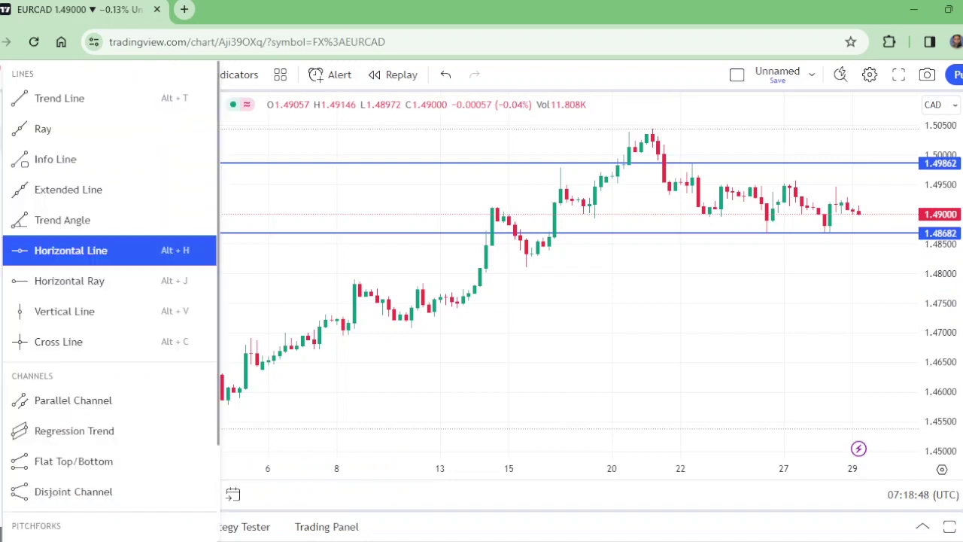
{"action": "left_click", "coordinate": [86, 256]}
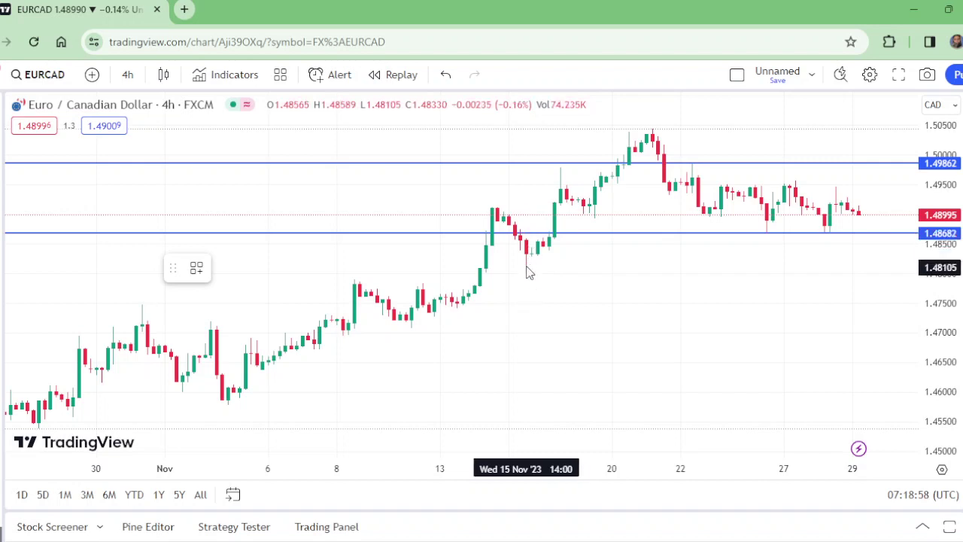
{"action": "left_click", "coordinate": [422, 284]}
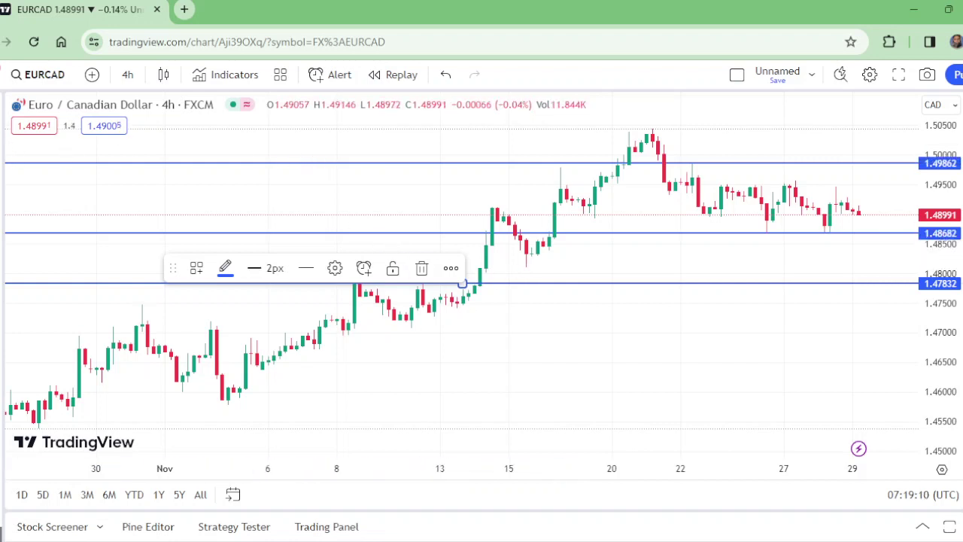
{"action": "left_click", "coordinate": [508, 338]}
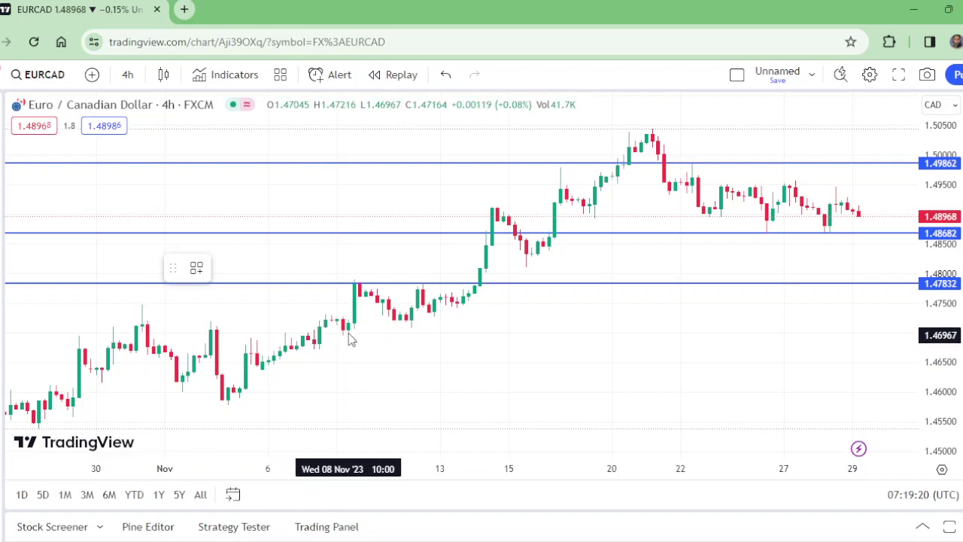
{"action": "key", "text": "alt+h"}
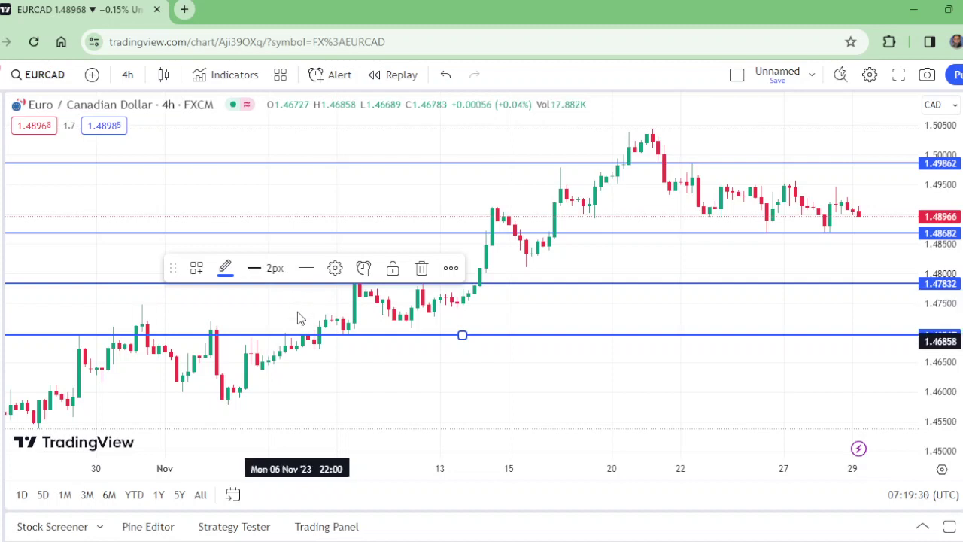
Place a short position at the latest candles with entry about 1.49006, target about 1.46973 and stop about 1.49940
{"action": "left_click", "coordinate": [2, 222]}
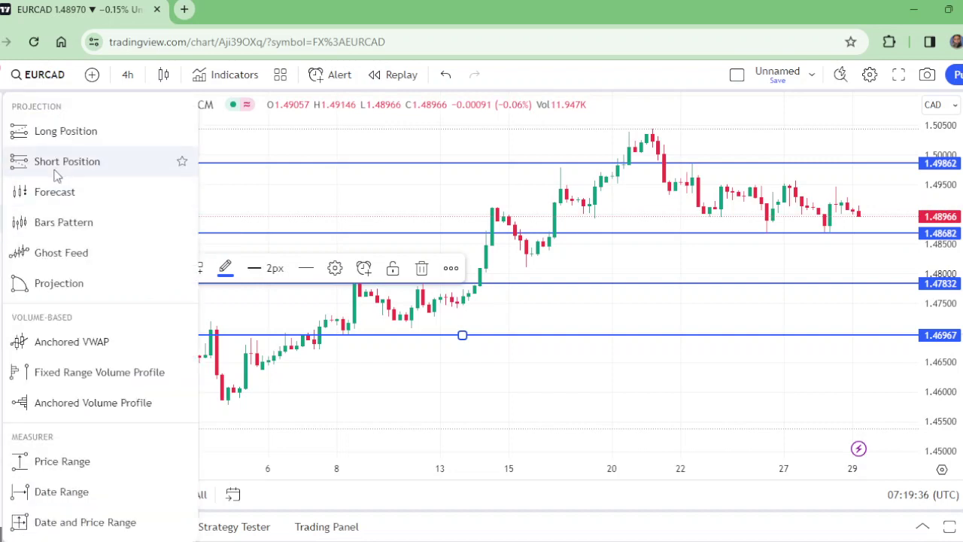
{"action": "left_click", "coordinate": [266, 217]}
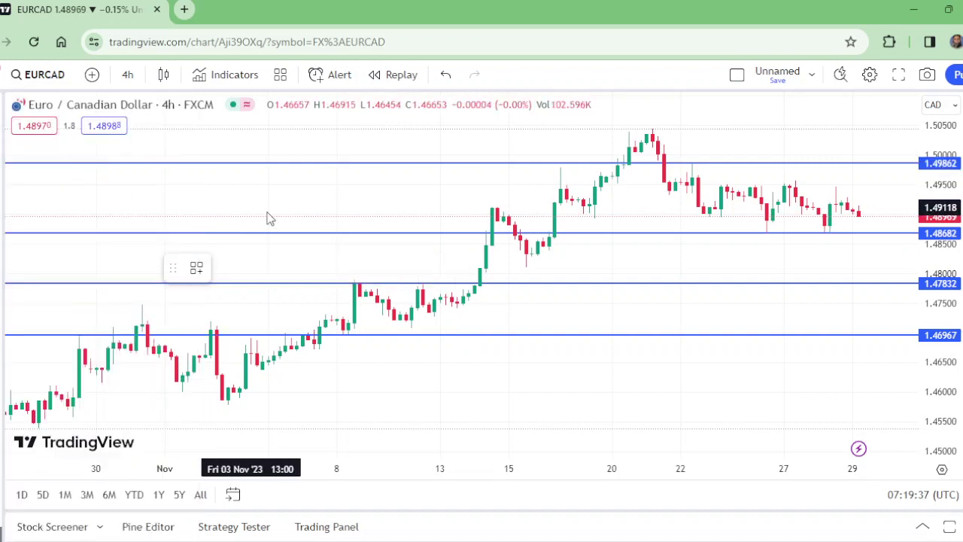
{"action": "left_click", "coordinate": [843, 234]}
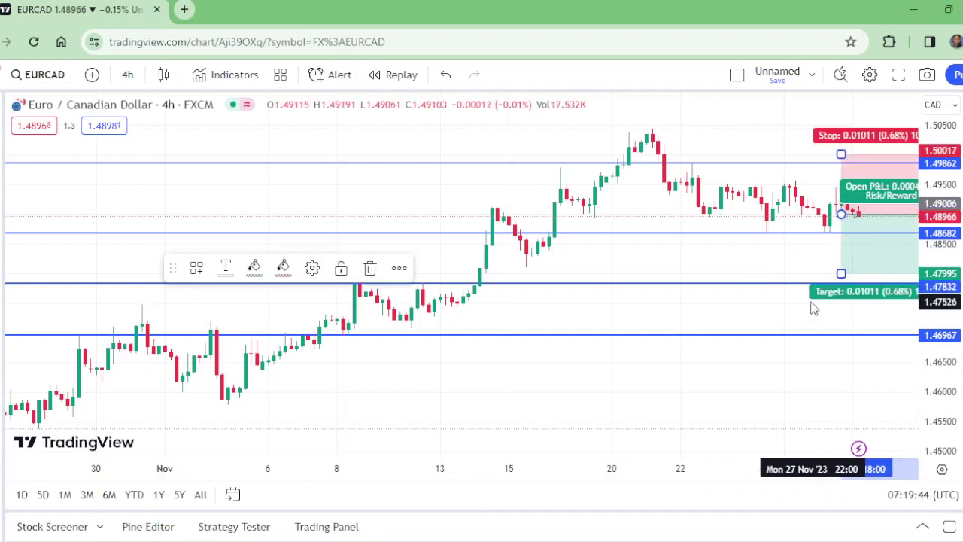
{"action": "left_click_drag", "start_coordinate": [840, 273], "coordinate": [855, 334]}
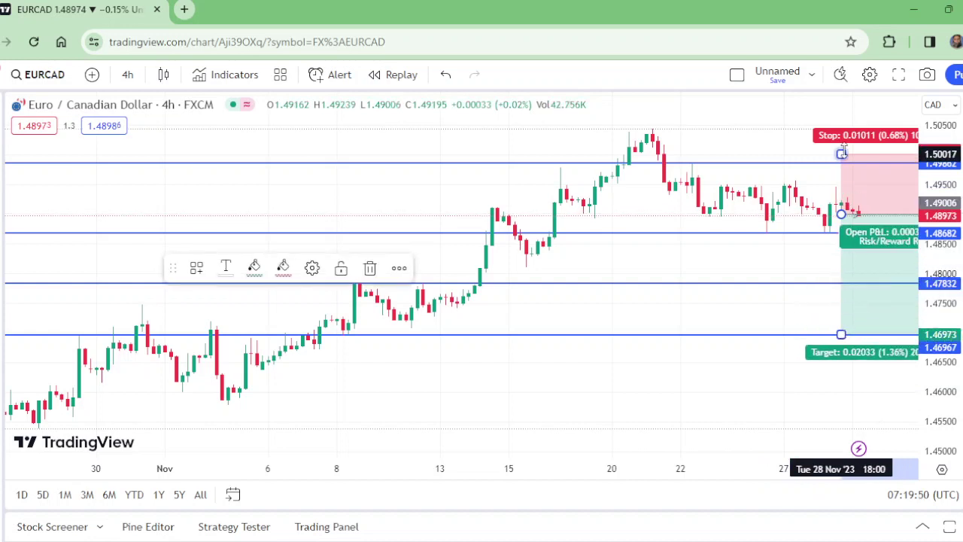
{"action": "left_click_drag", "start_coordinate": [841, 153], "coordinate": [841, 159]}
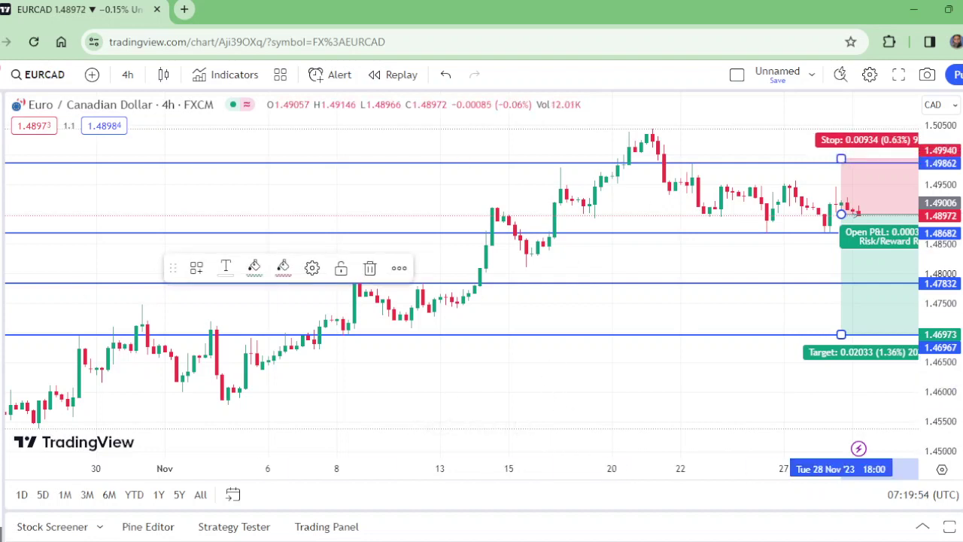
{"action": "left_click", "coordinate": [550, 396]}
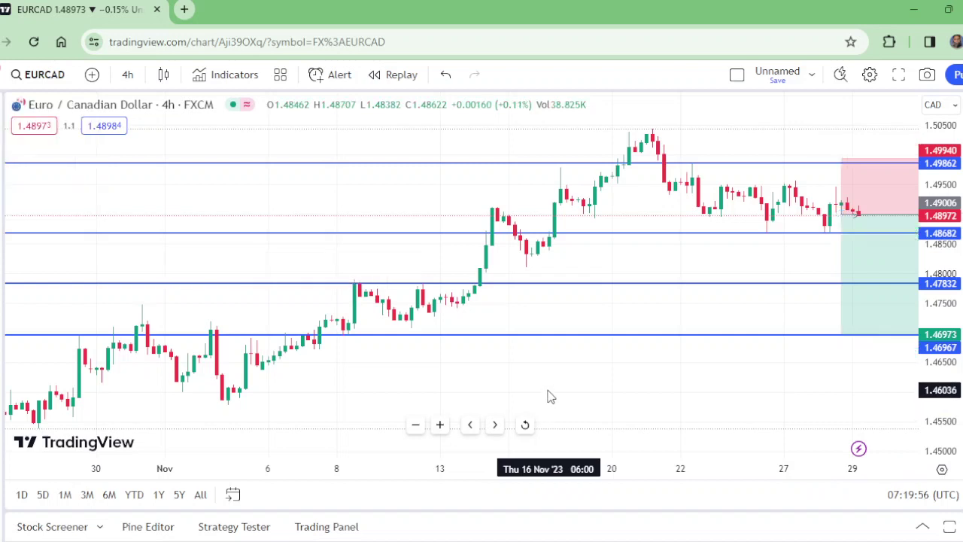
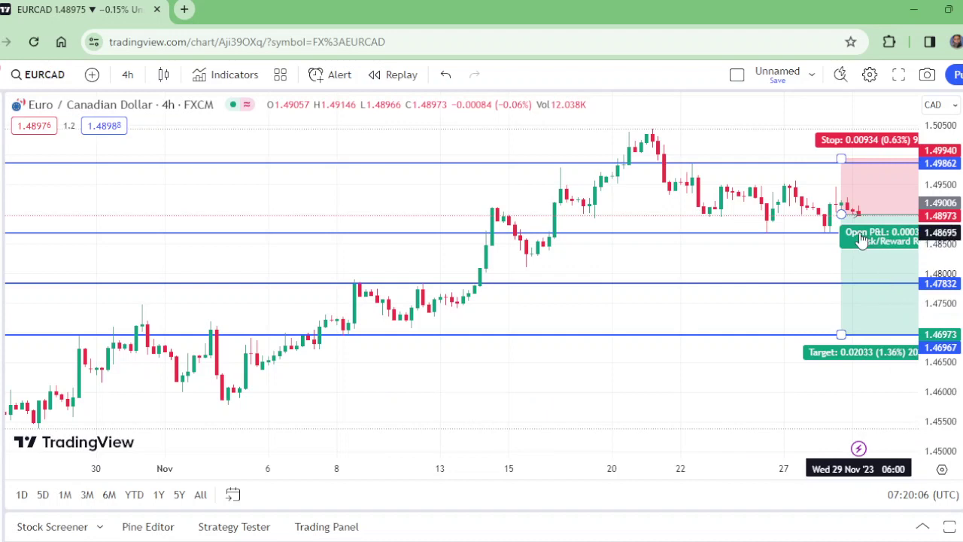
Move the whole short position down so its entry sits on the 1.48682 support line, at about 1.48685
{"action": "left_click_drag", "start_coordinate": [878, 194], "coordinate": [867, 204]}
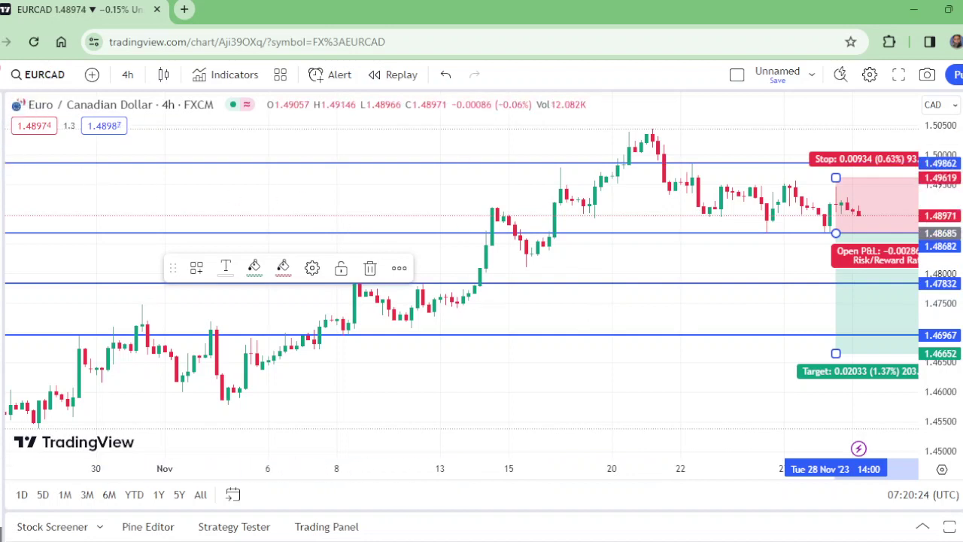
{"action": "left_click", "coordinate": [7, 113]}
{"action": "left_click", "coordinate": [568, 284]}
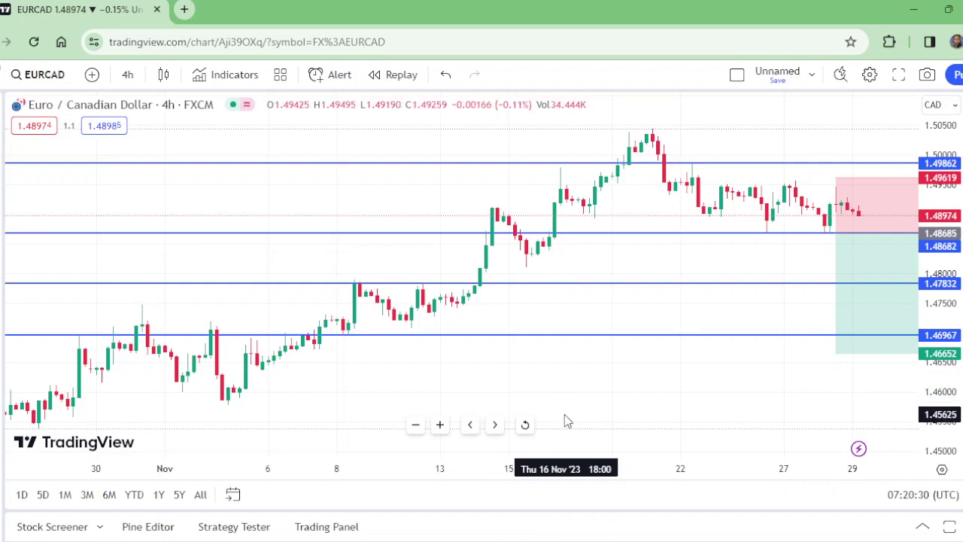
Tighten the short position's stop level to about 1.49288, just above the most recent candles
{"action": "left_click", "coordinate": [857, 197]}
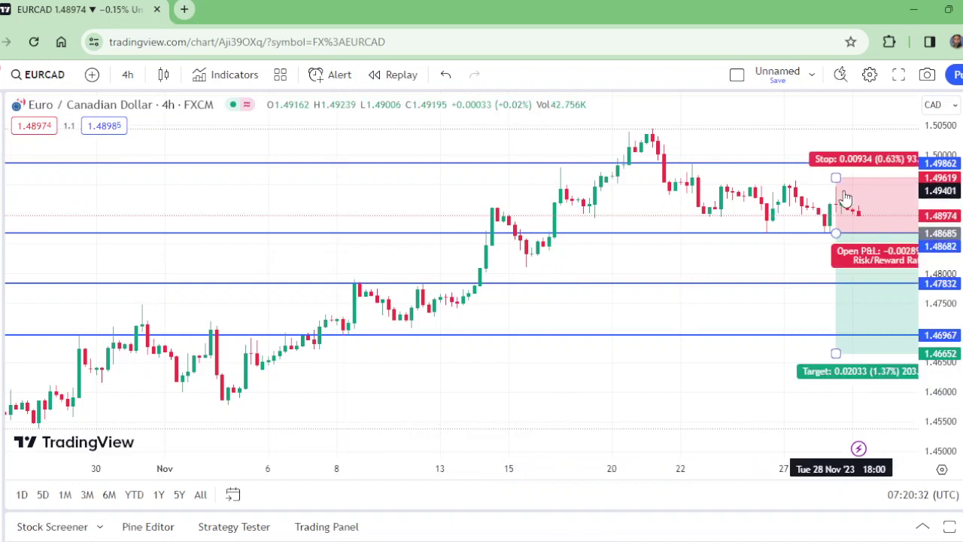
{"action": "left_click_drag", "start_coordinate": [835, 178], "coordinate": [835, 187]}
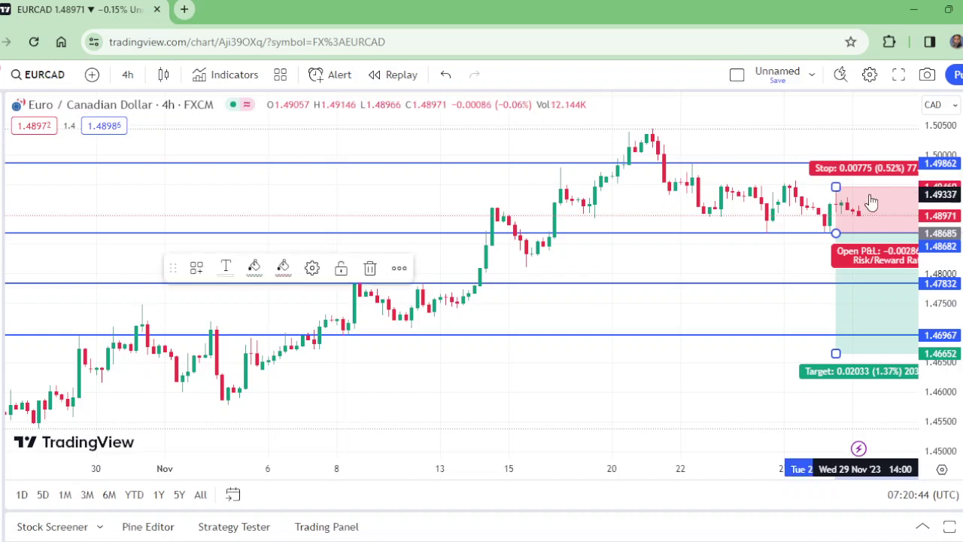
{"action": "left_click_drag", "start_coordinate": [836, 186], "coordinate": [845, 179]}
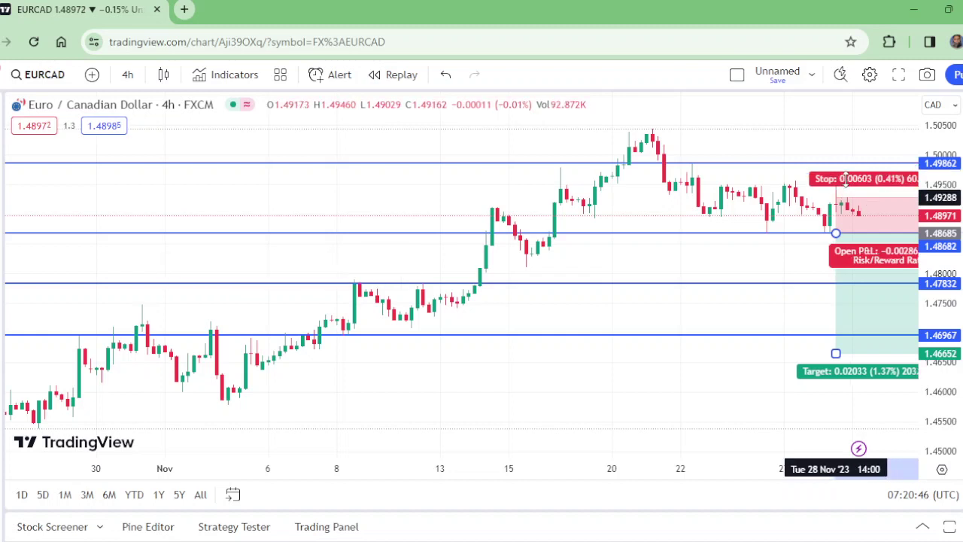
{"action": "left_click", "coordinate": [841, 206]}
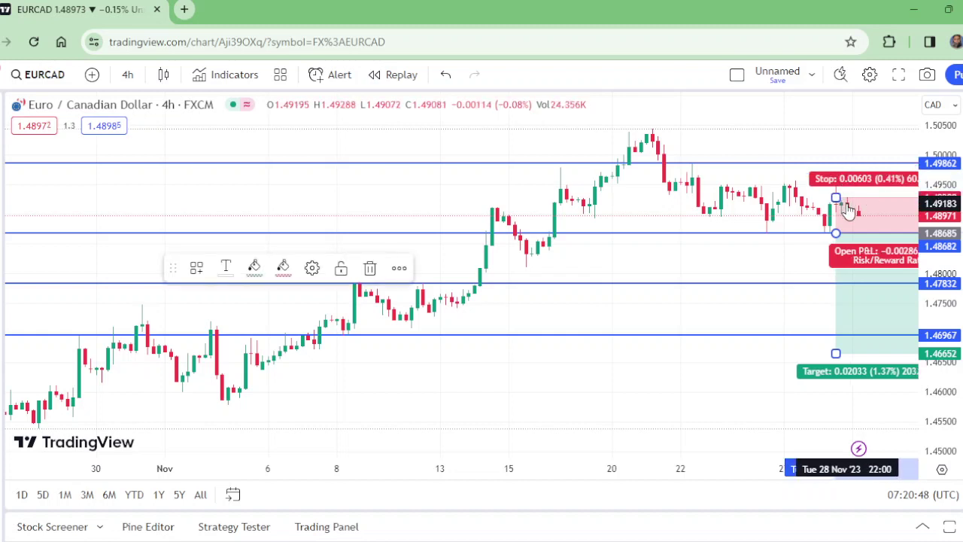
Raise the short position's stop level to about 1.49889, just above the 1.49862 resistance line
{"action": "double_click", "coordinate": [882, 216]}
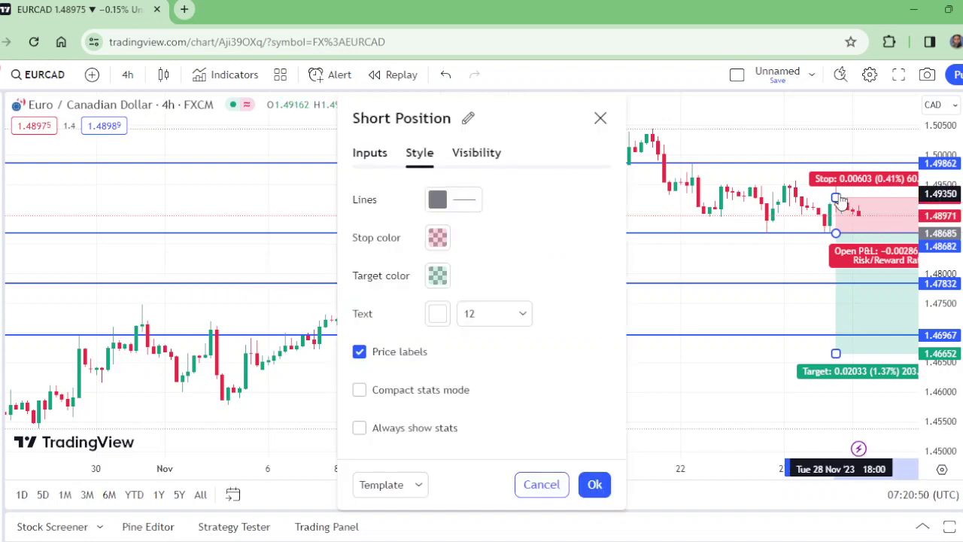
{"action": "key", "text": "Escape"}
{"action": "left_click_drag", "start_coordinate": [835, 197], "coordinate": [853, 162]}
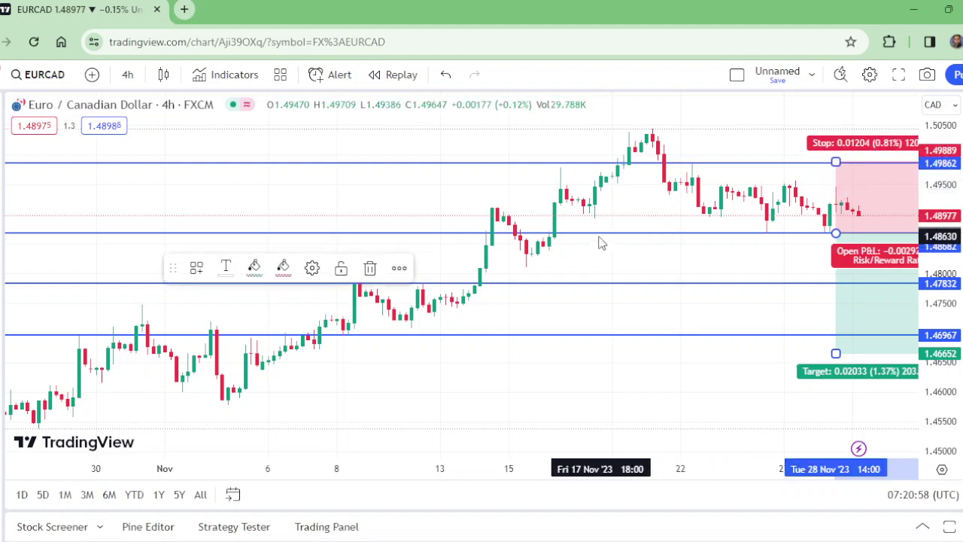
{"action": "left_click", "coordinate": [438, 223]}
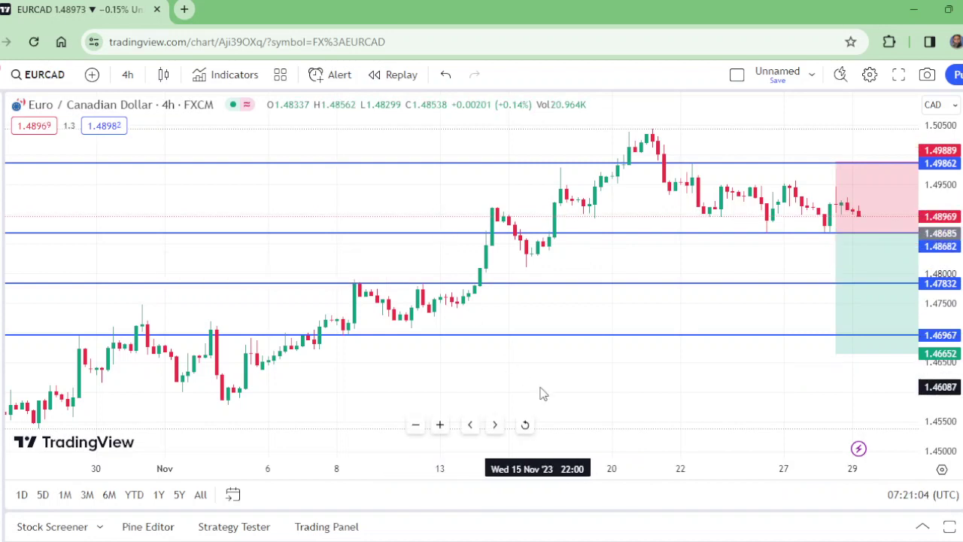
Bring the short position's target up to the lowest horizontal line, at about 1.46922
{"action": "left_click", "coordinate": [856, 351]}
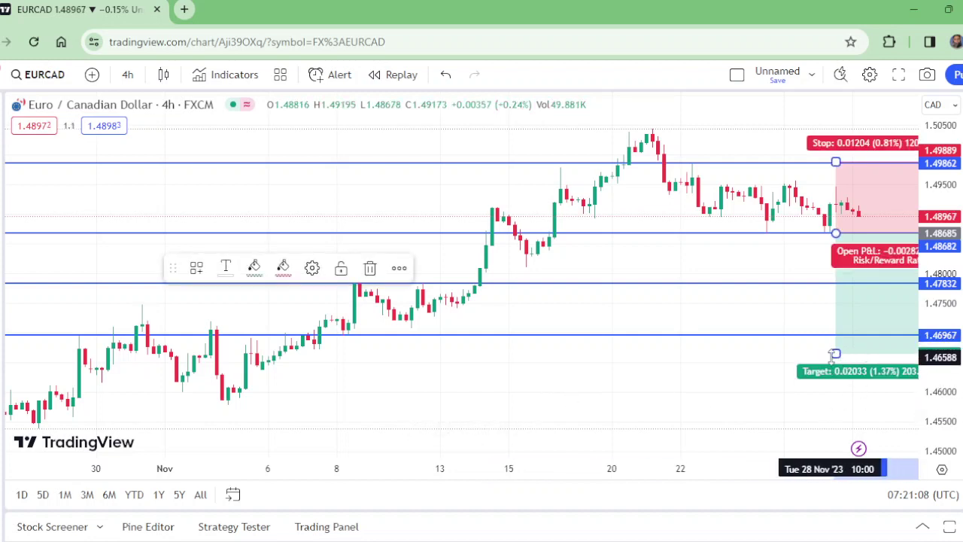
{"action": "left_click_drag", "start_coordinate": [836, 354], "coordinate": [845, 335]}
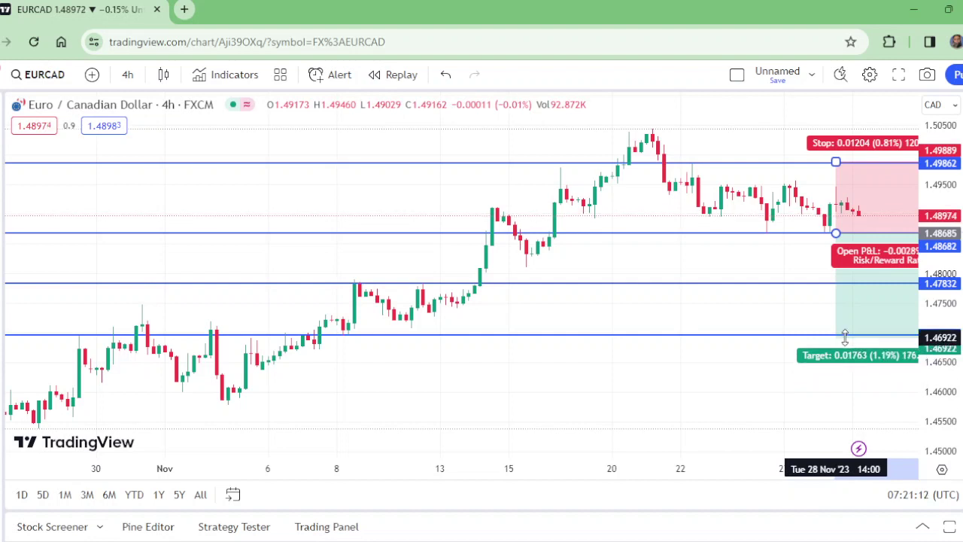
{"action": "left_click", "coordinate": [624, 400]}
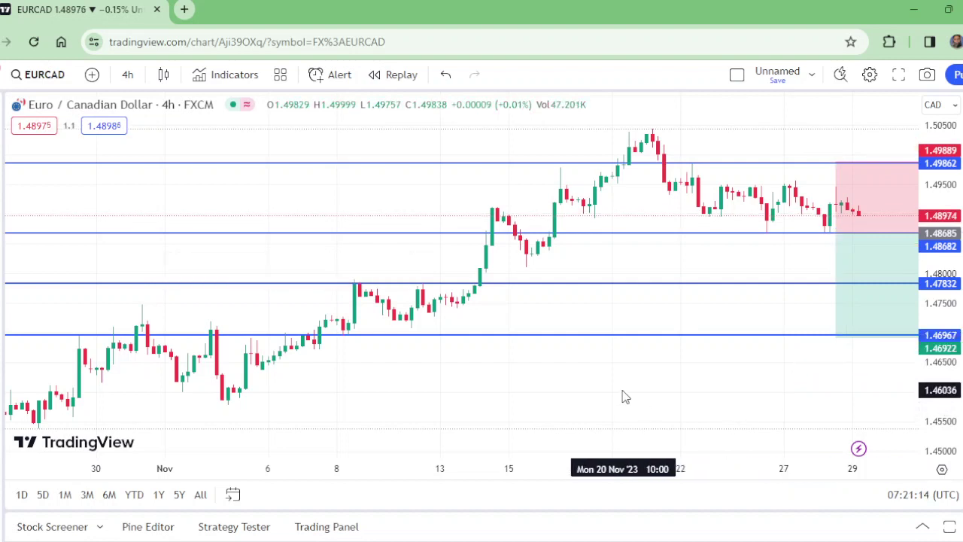